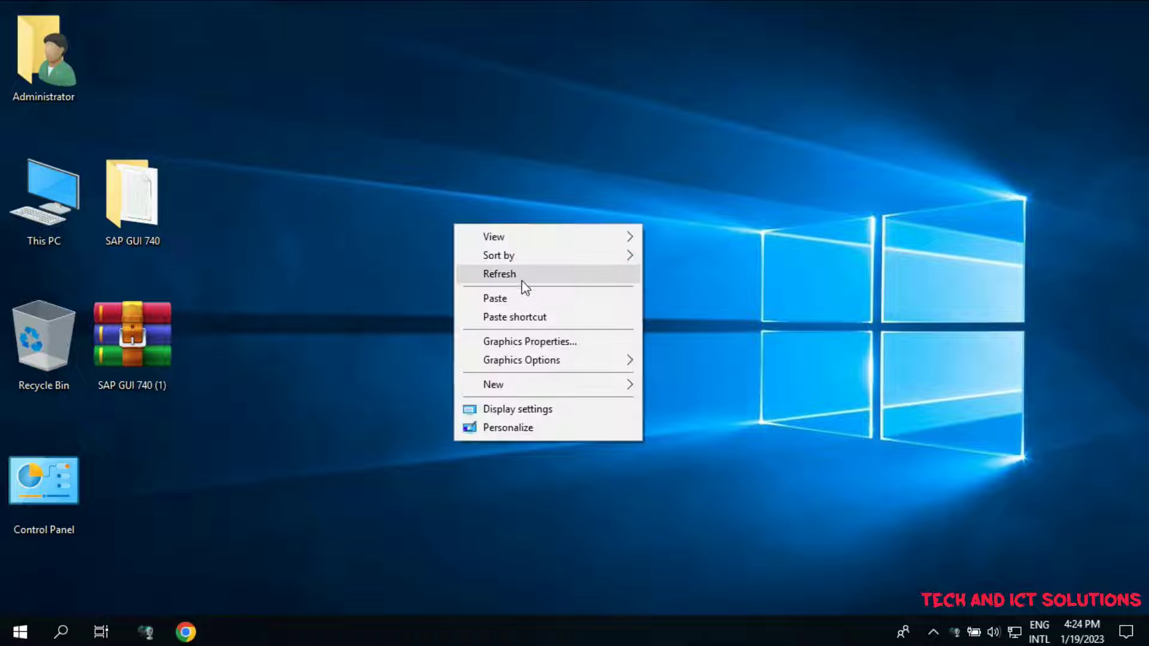
Browse to SAP GUI 740\WINDOWS\WIN32 and bring up the context menu for SapGuiSetup
click(486, 276)
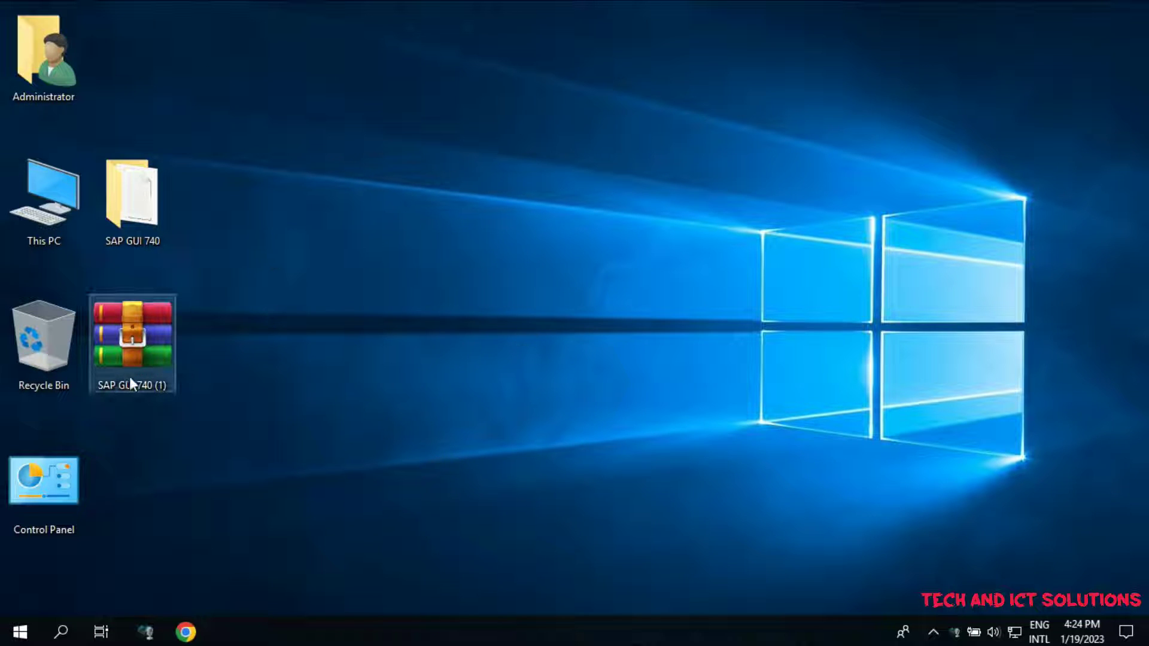
mouse_move(120, 200)
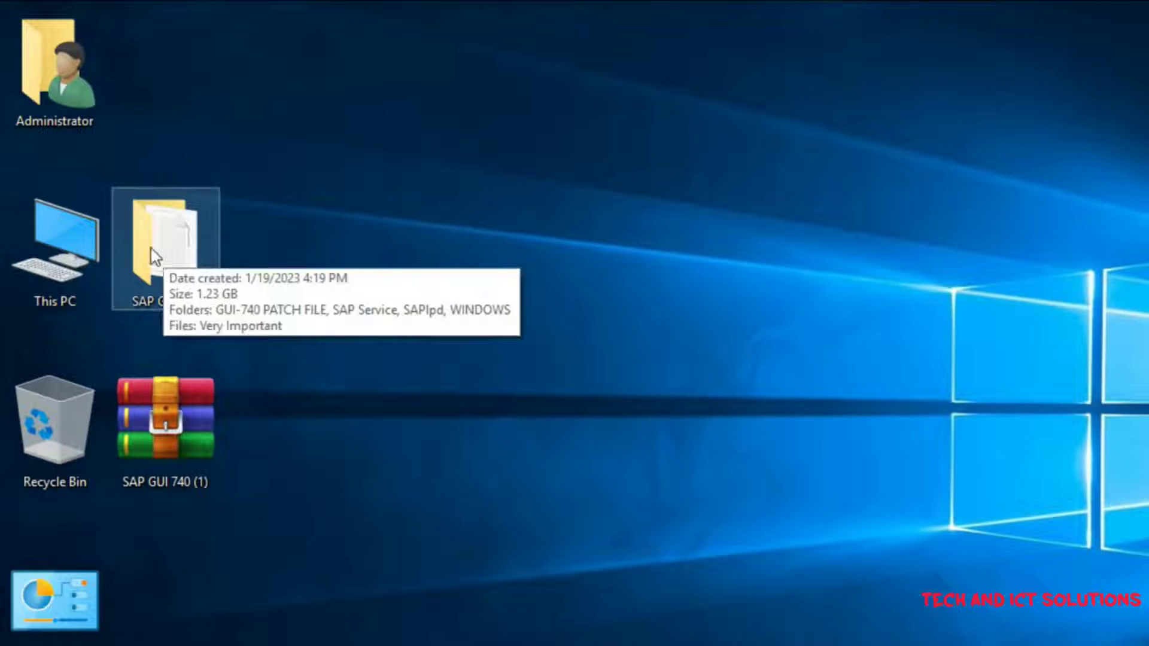
double_click(167, 241)
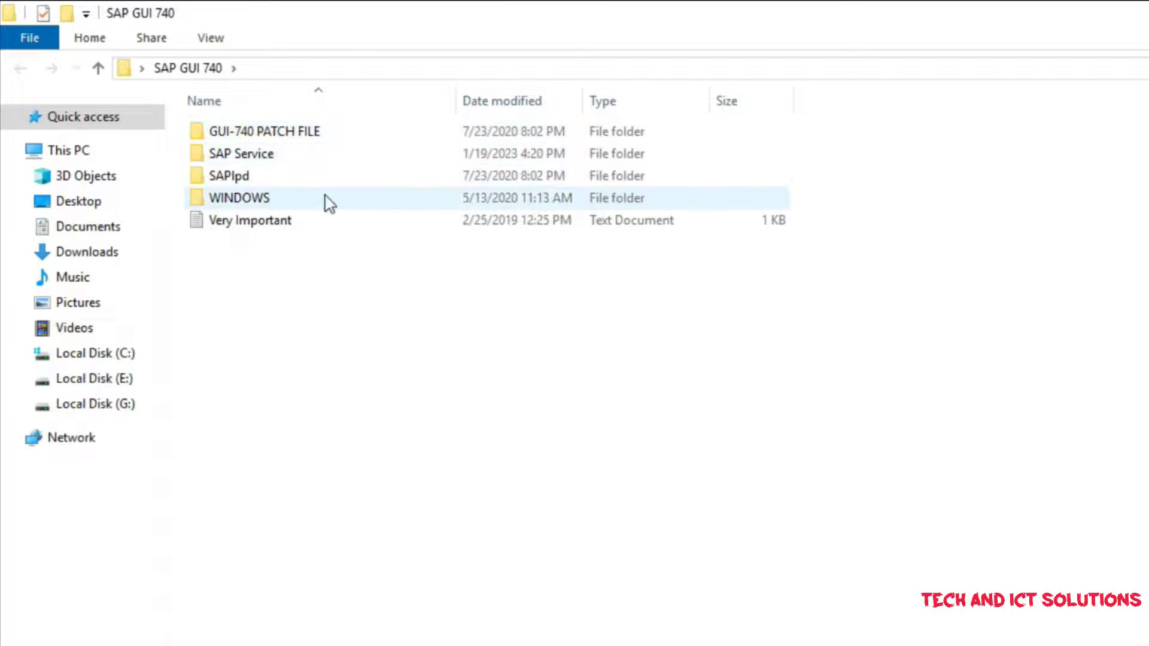
double_click(259, 200)
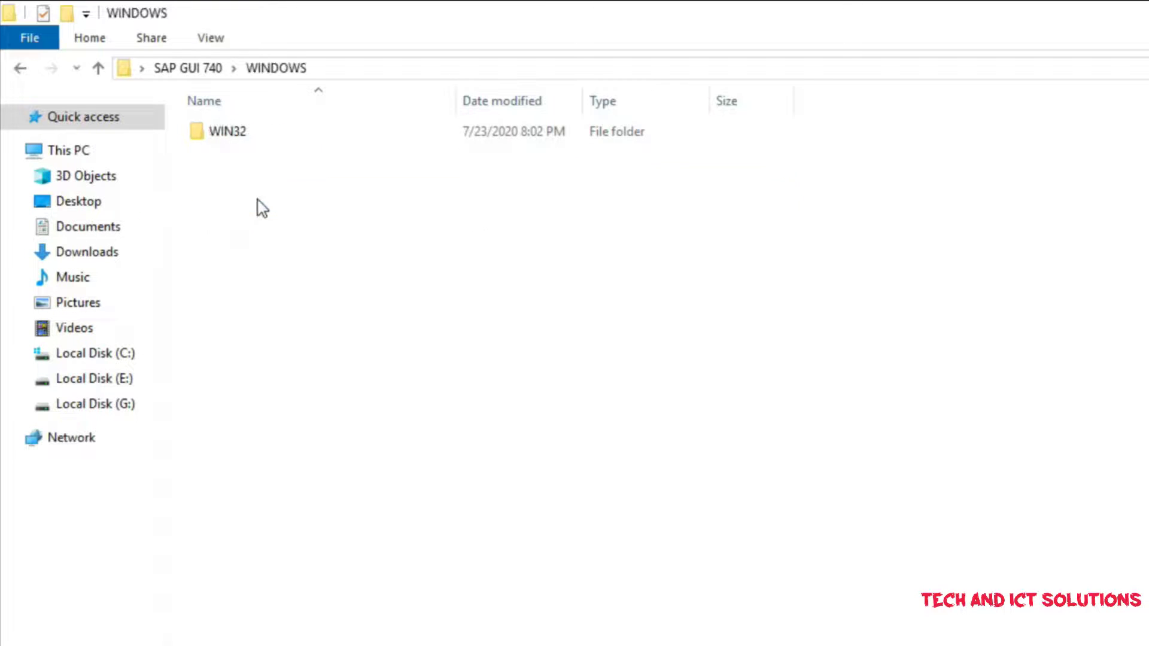
double_click(251, 138)
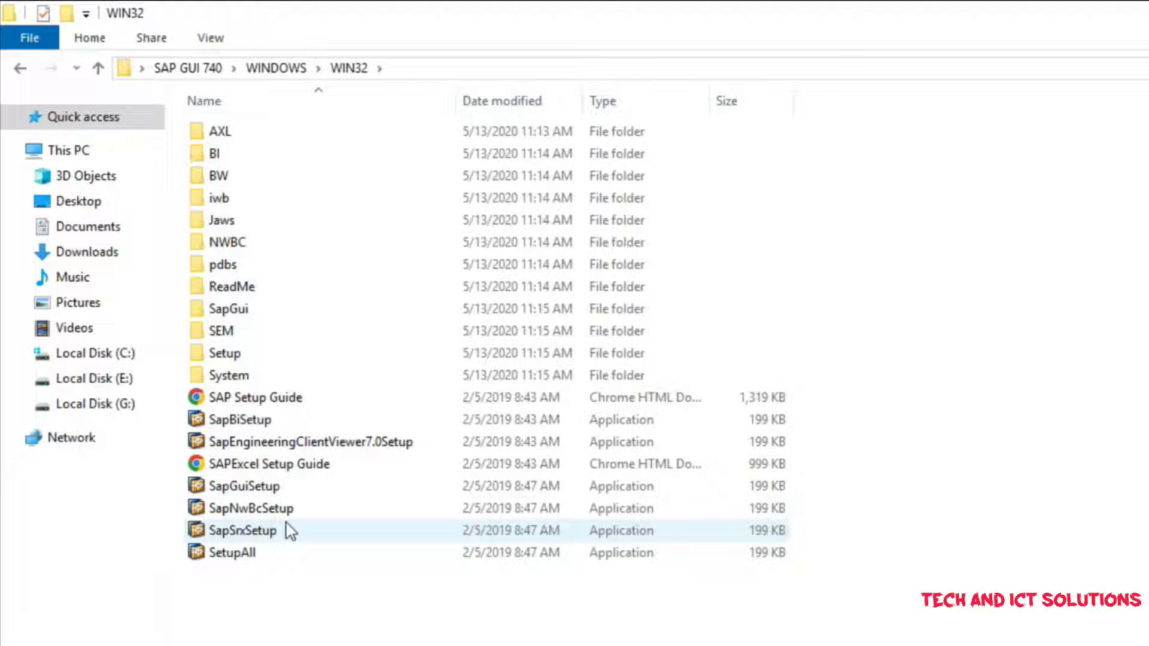
click(242, 486)
right_click(242, 485)
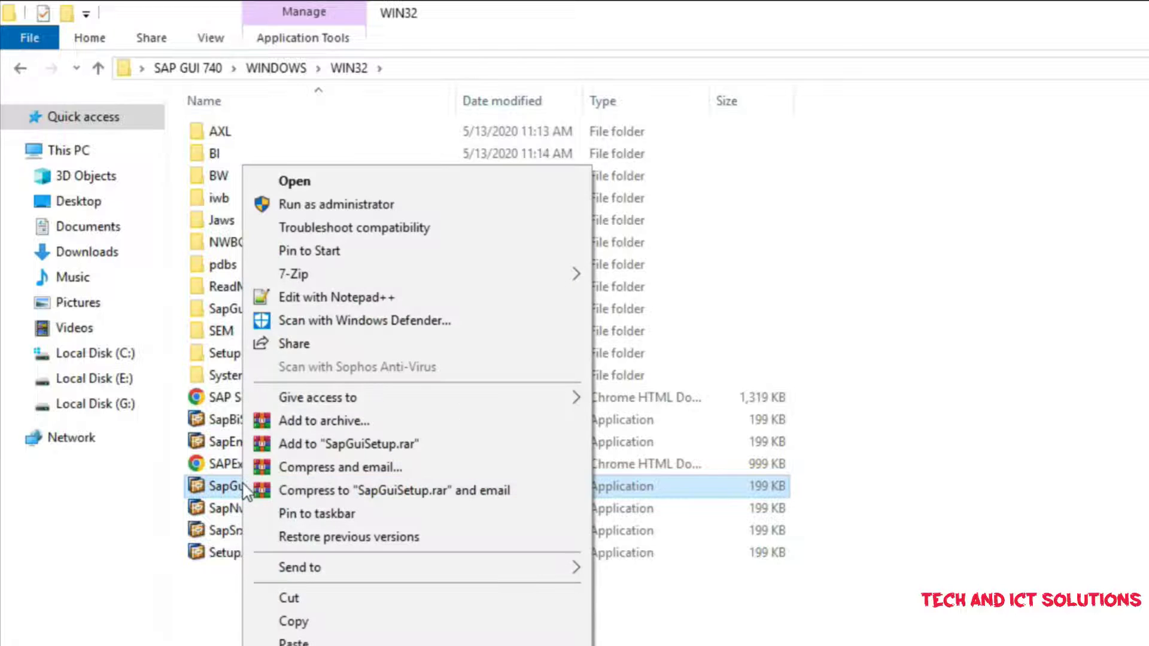
Run SapGuiSetup as administrator and install SAP GUI 7.40, KW Add-On and Automatic Workstation Update
click(326, 206)
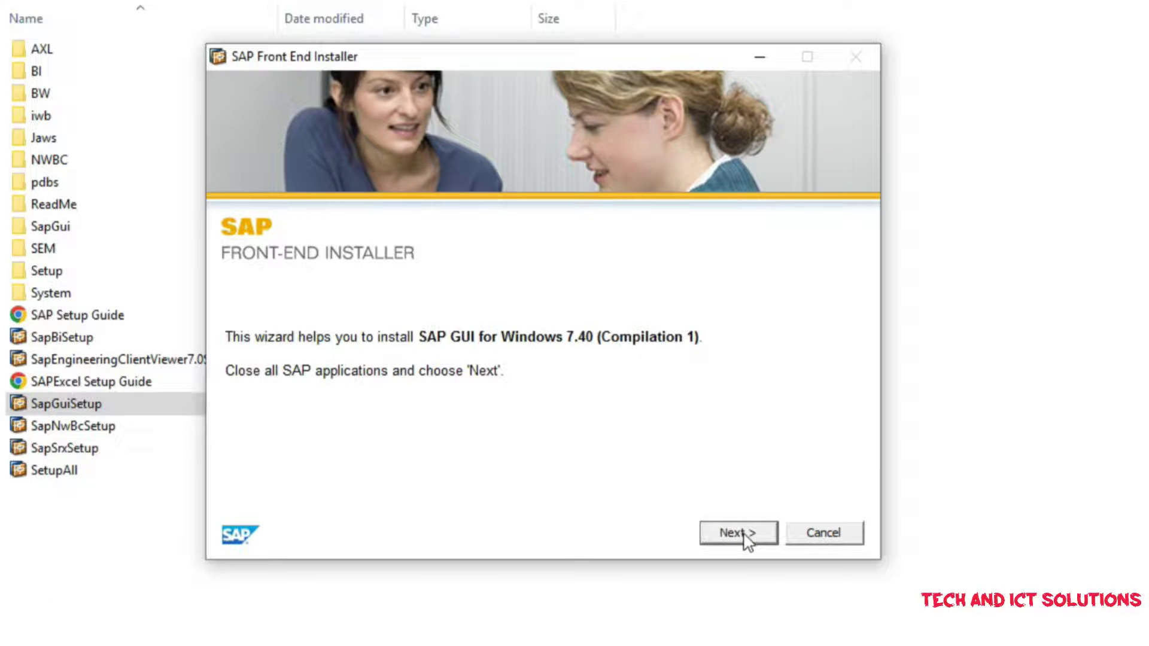
click(747, 538)
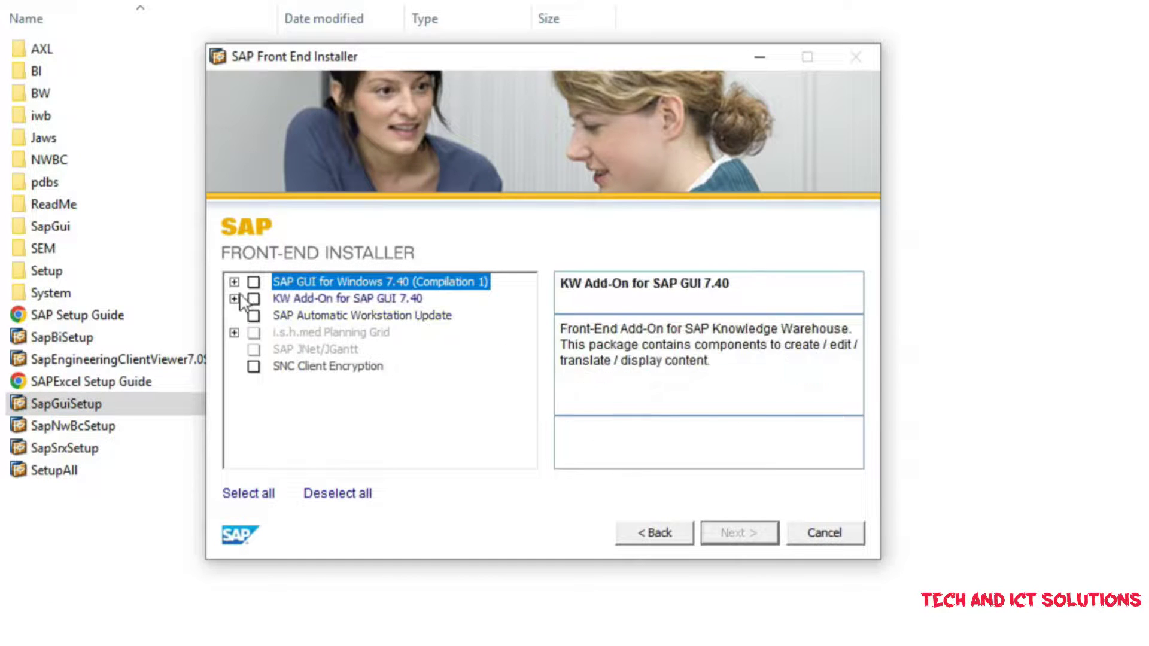
click(254, 282)
click(254, 299)
click(254, 315)
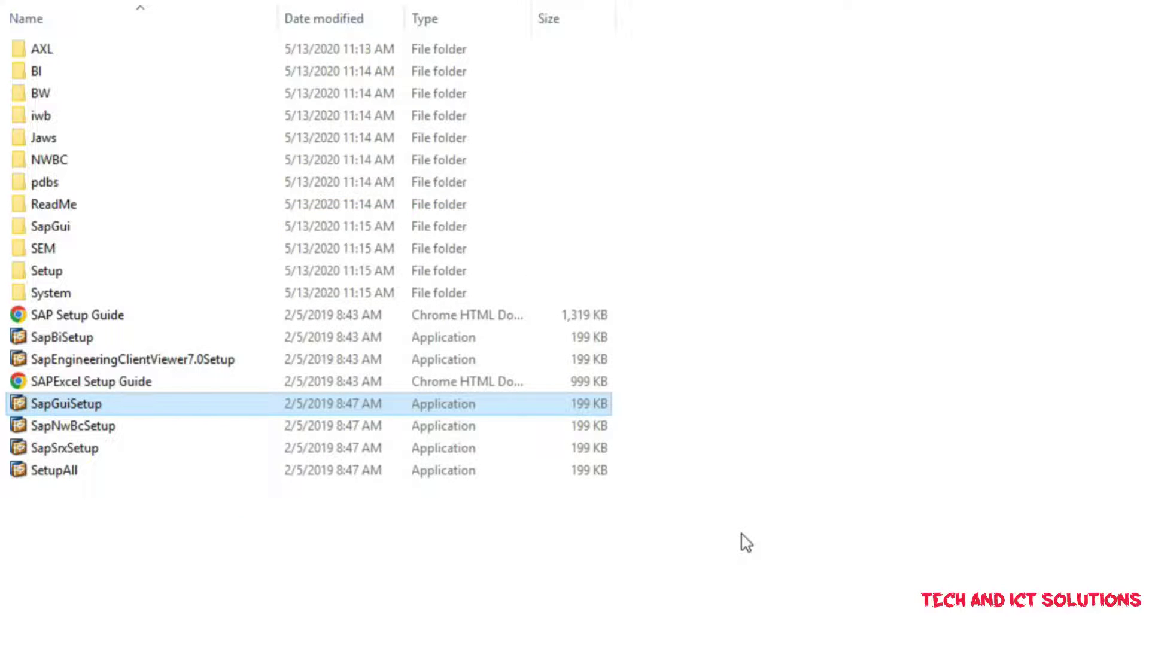
click(1053, 10)
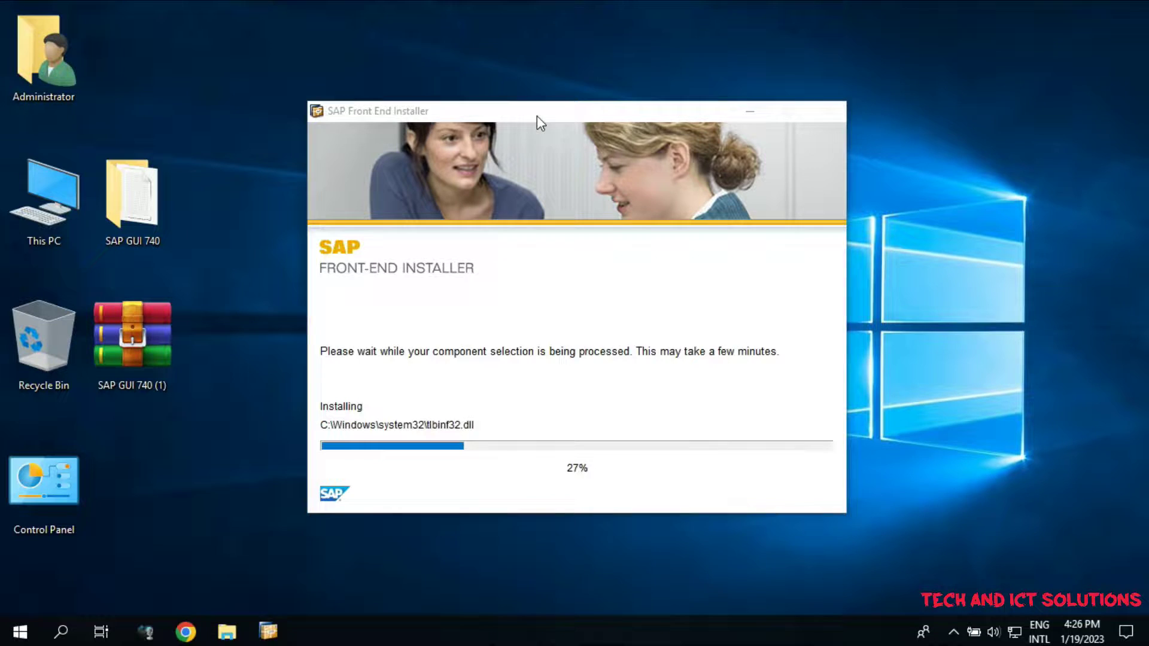
Move the installer window aside and refresh the desktop twice while installation completes
drag(537, 116, 519, 79)
right_click(919, 261)
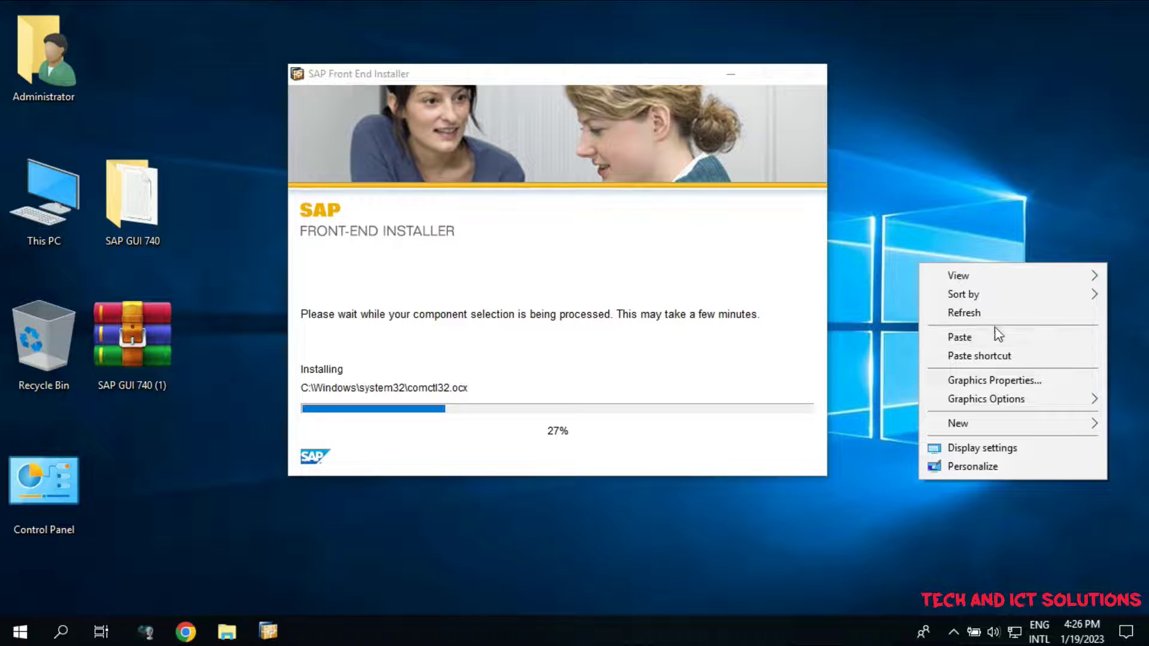
click(989, 317)
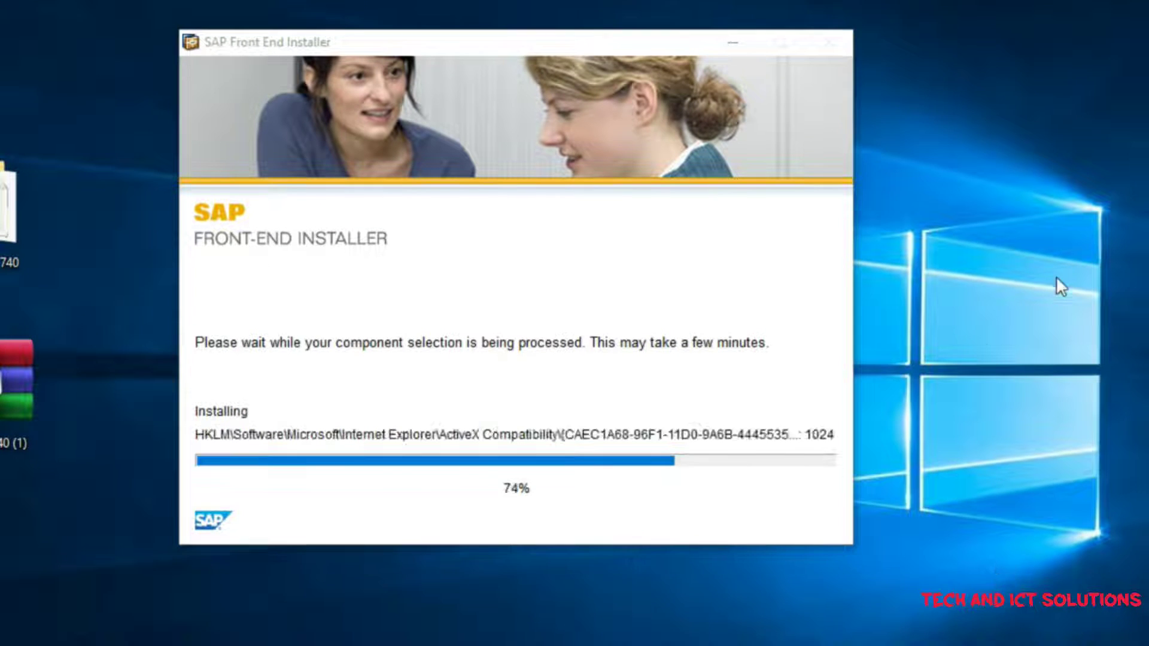
right_click(1010, 252)
click(1062, 314)
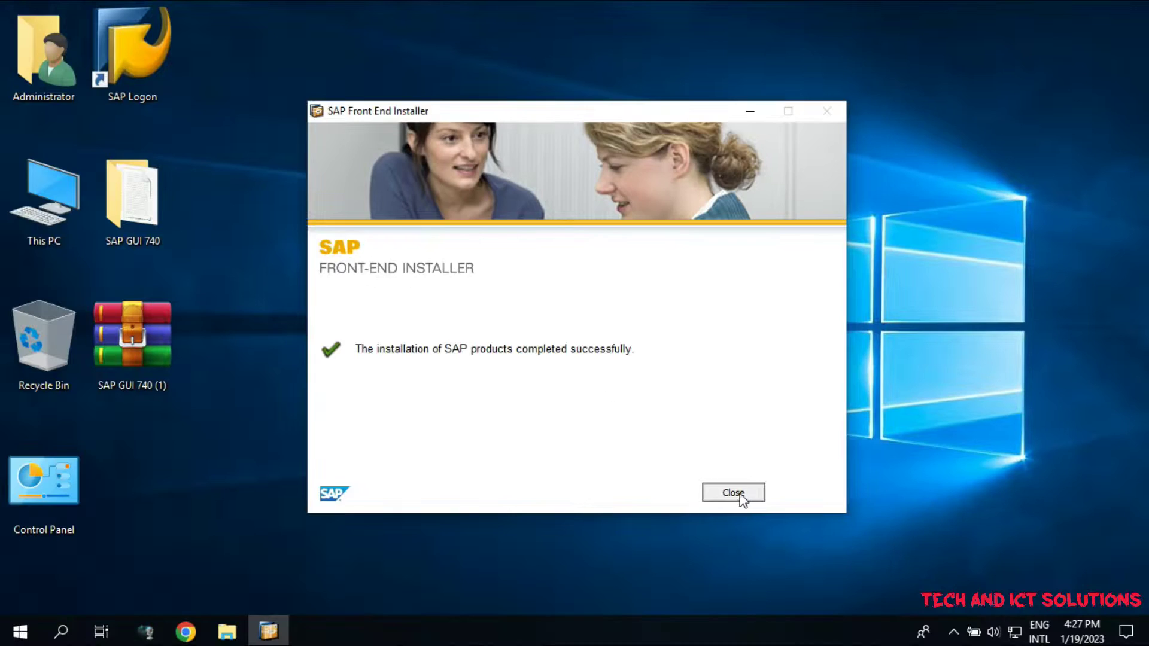
Close the finished installer and run SetupAll from SAP GUI 740\GUI-740 PATCH FILE as administrator
click(743, 578)
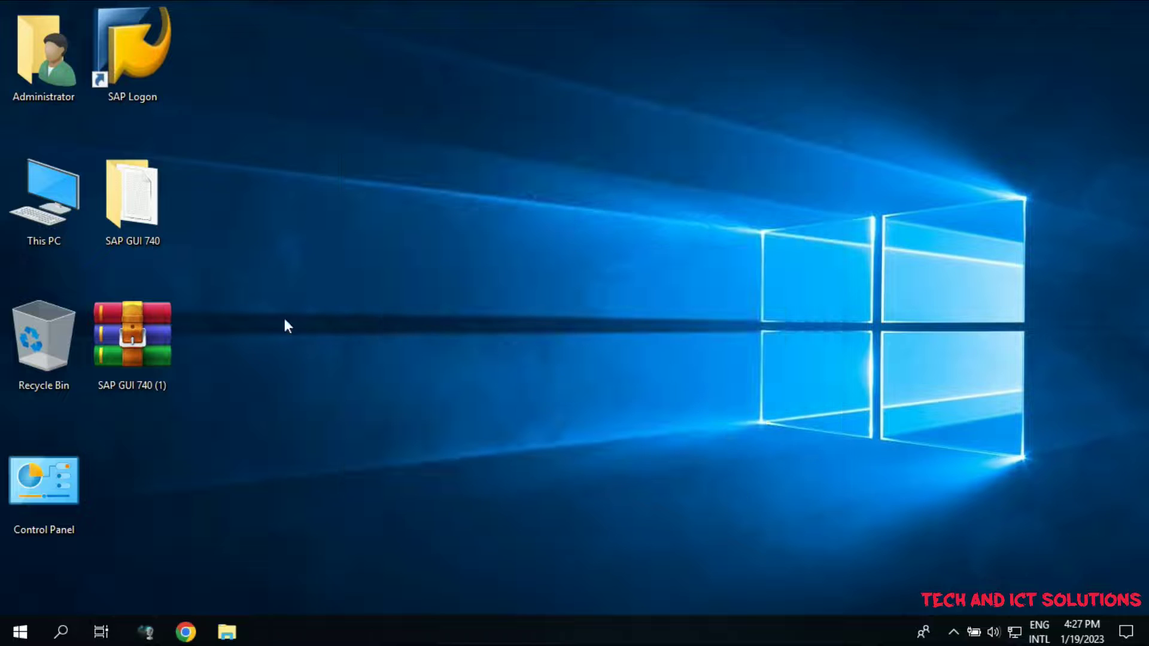
double_click(128, 203)
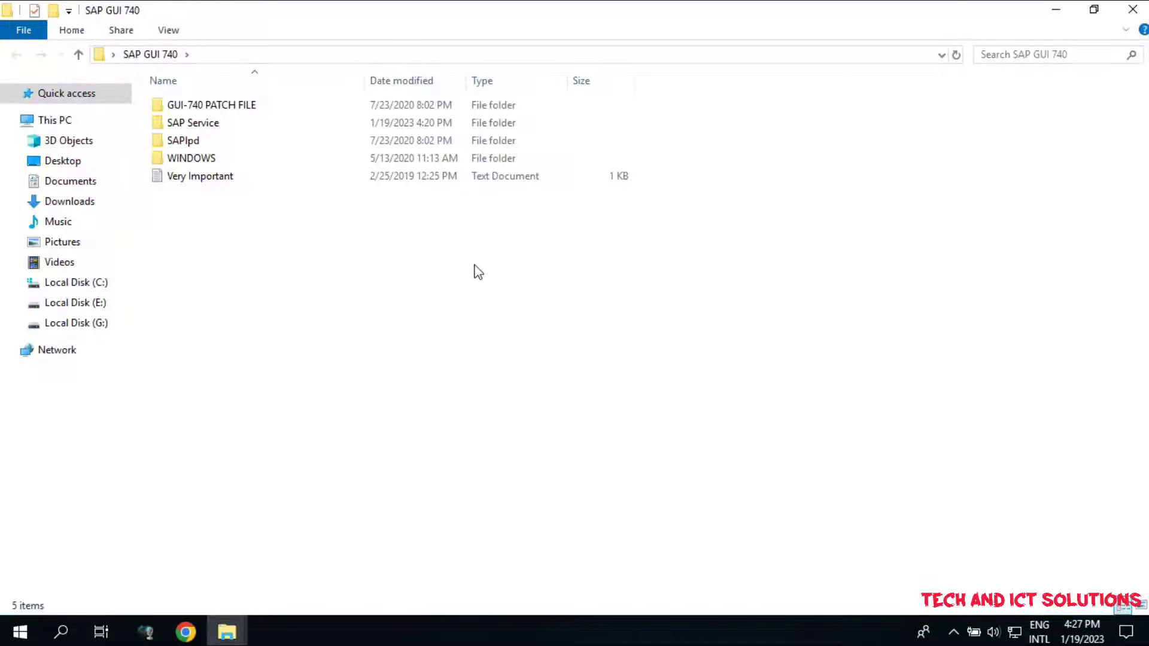
double_click(205, 106)
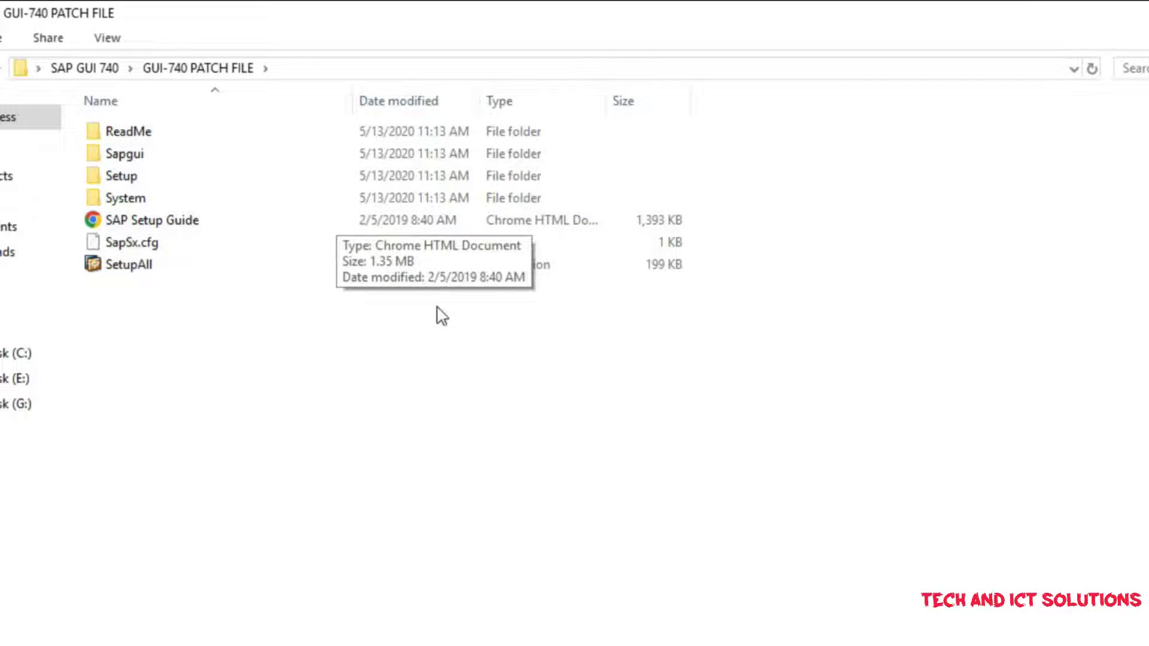
click(133, 266)
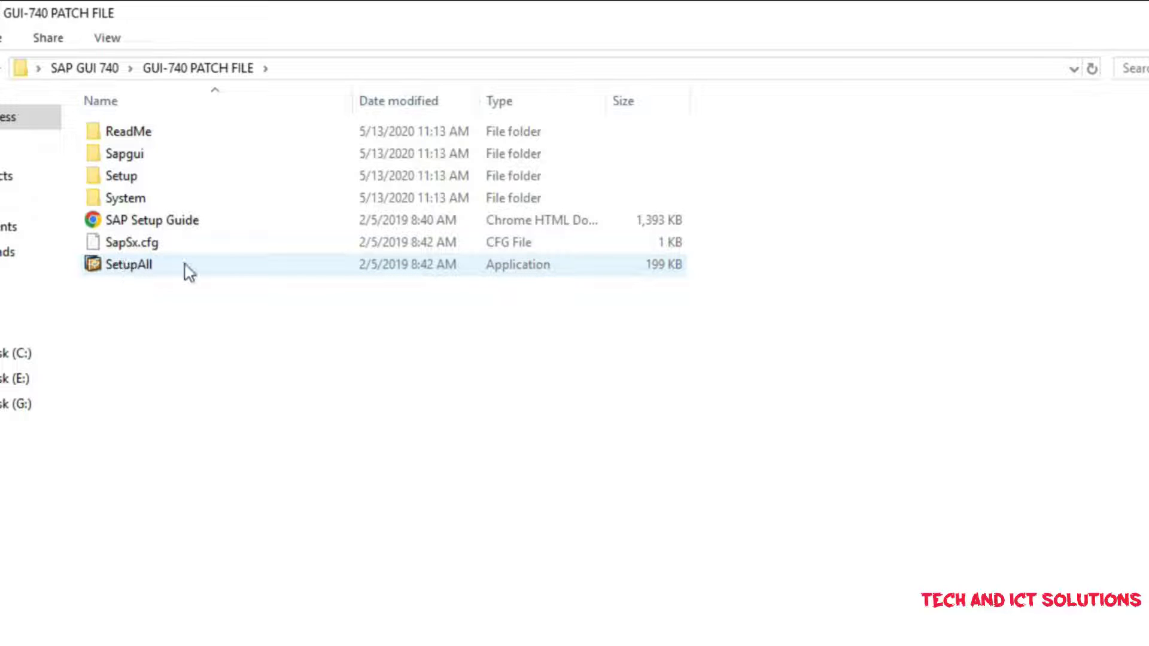
click(153, 270)
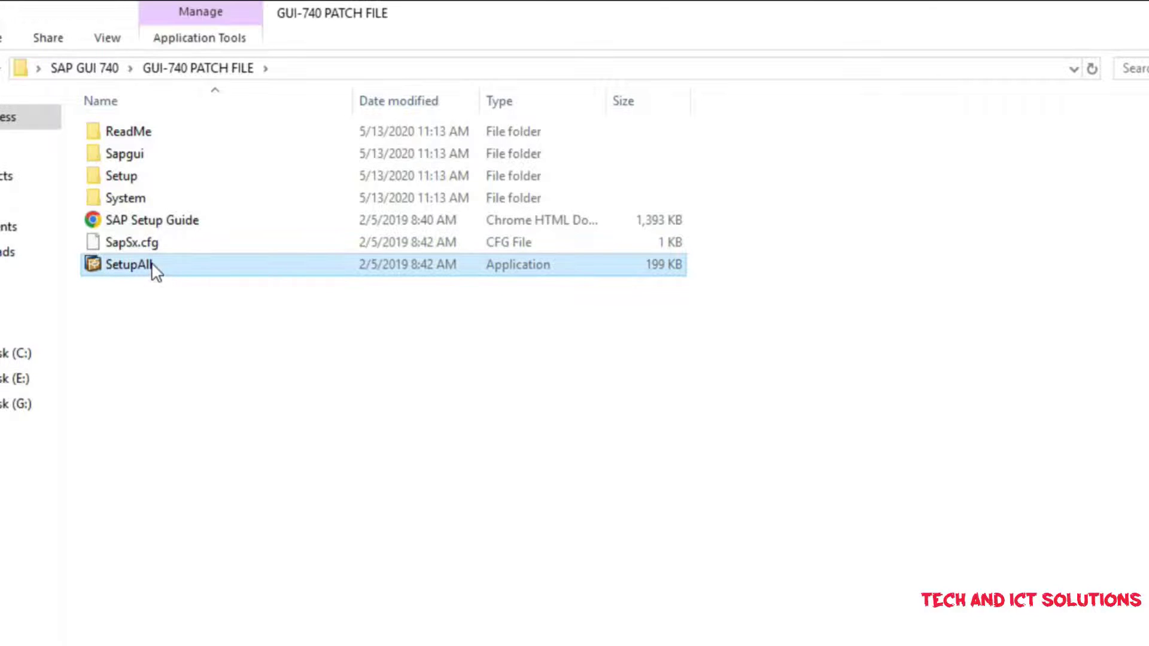
right_click(155, 271)
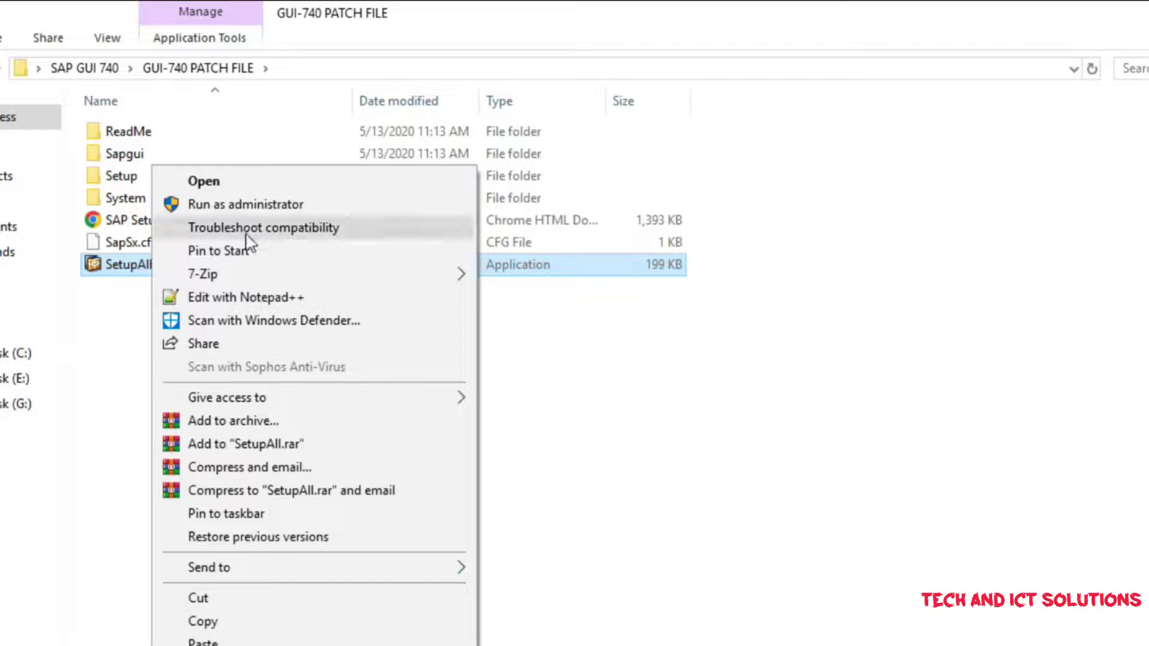
click(262, 206)
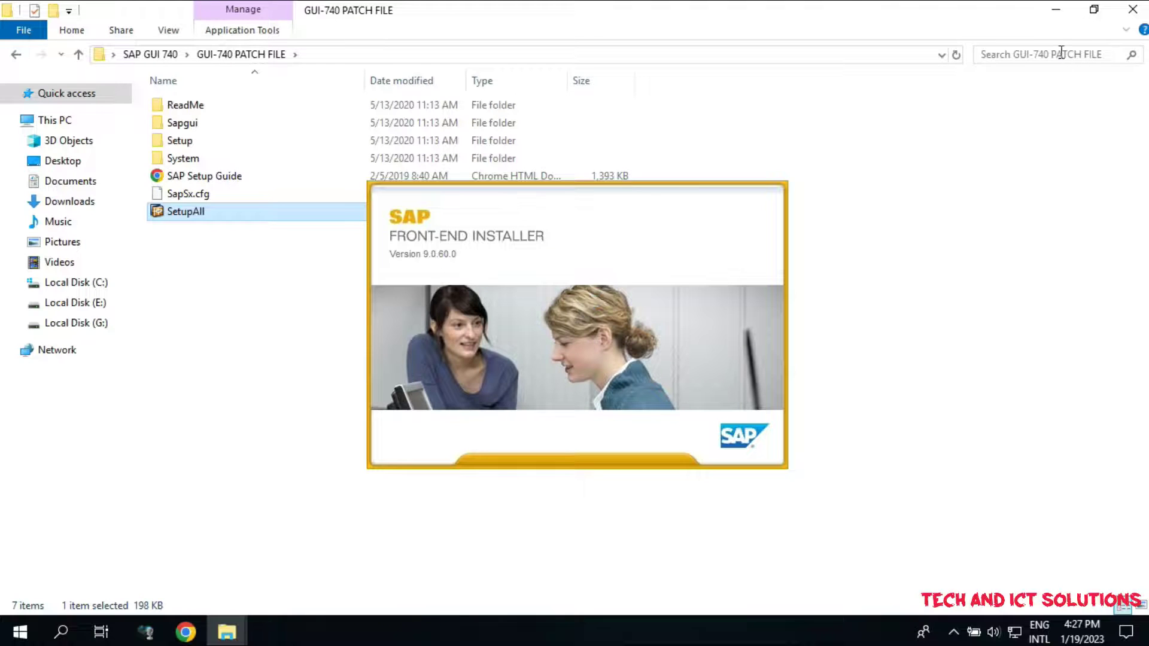
Start the SAP front-end patch, wait for it to succeed, and close the installer
click(1056, 9)
right_click(877, 260)
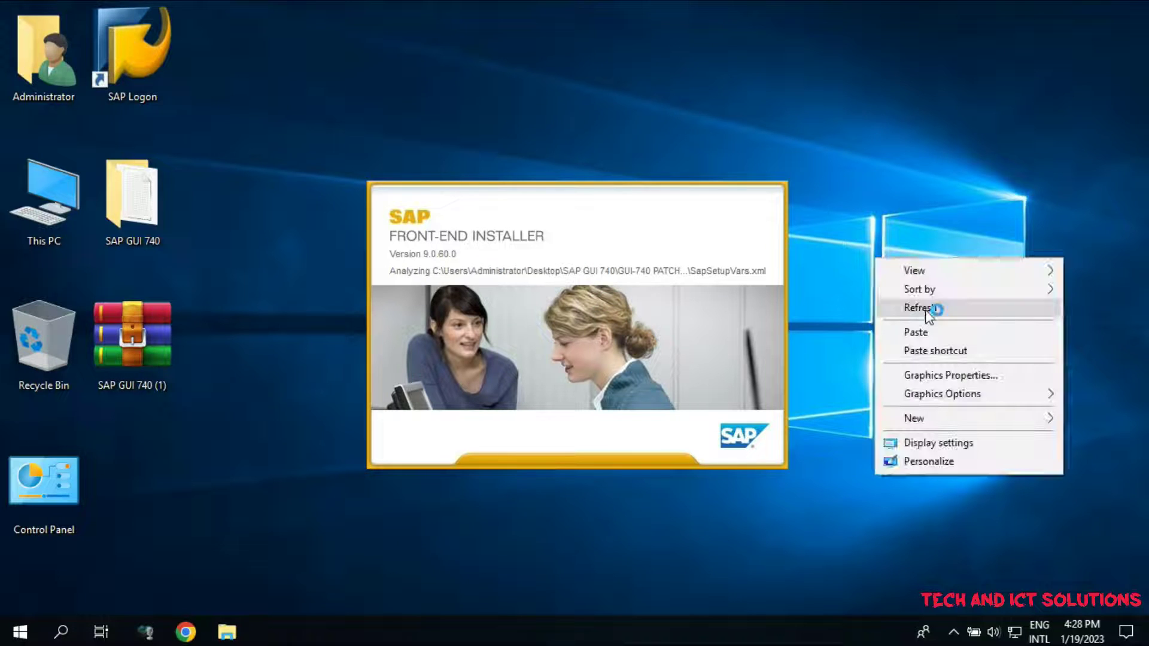
click(932, 309)
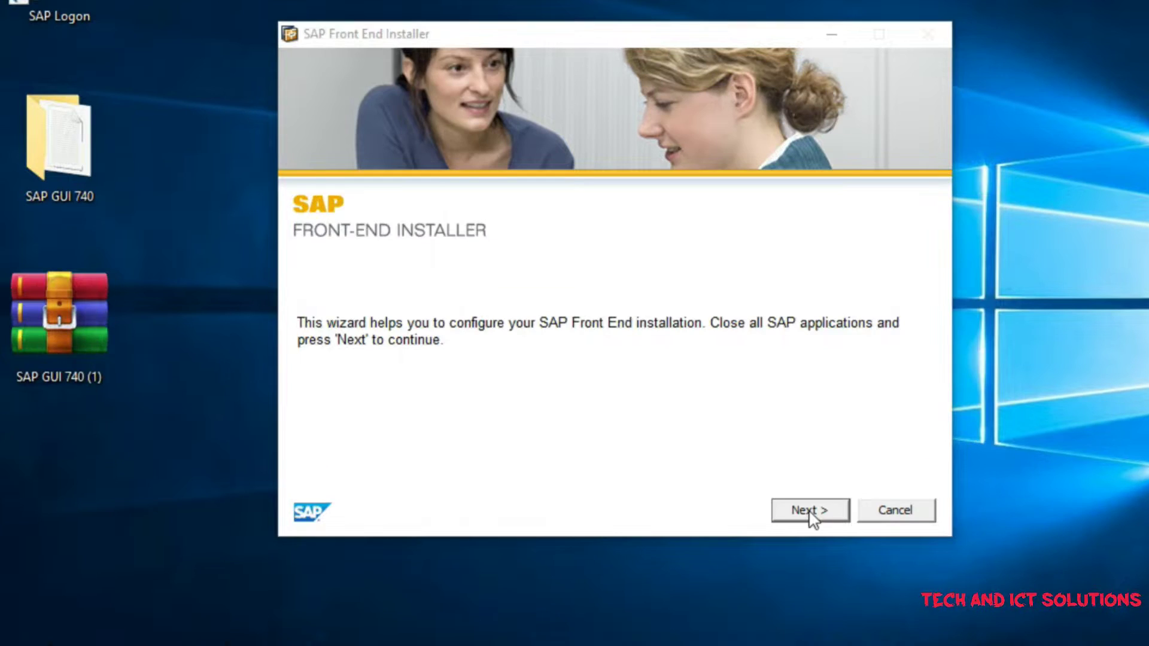
click(809, 509)
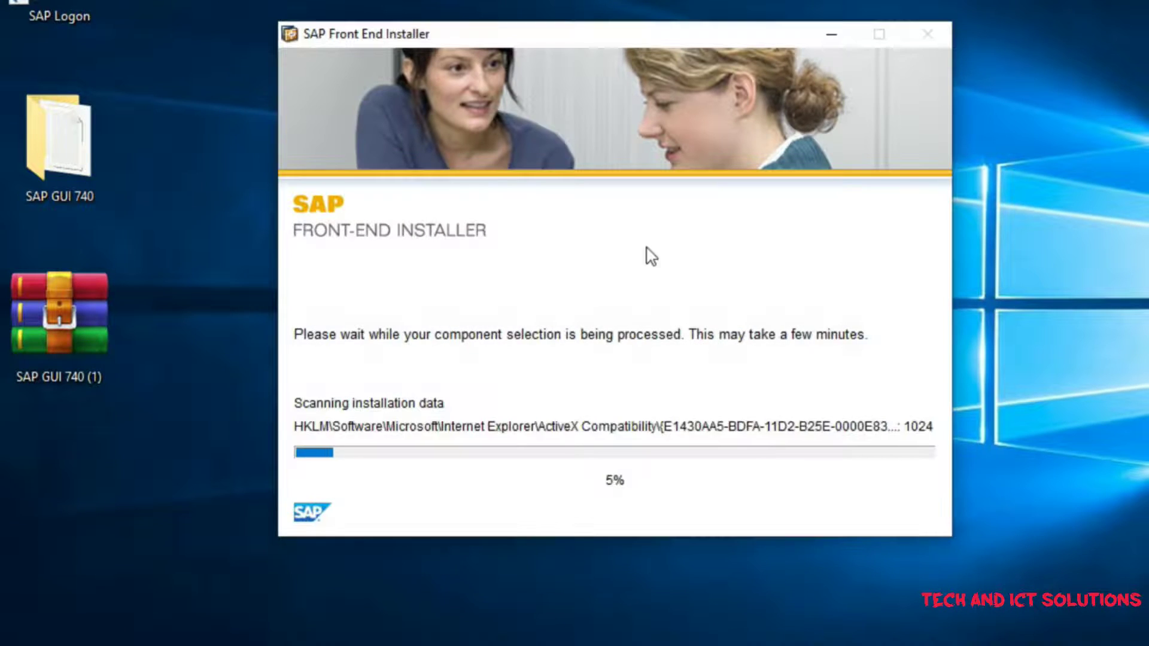
drag(556, 36, 540, 3)
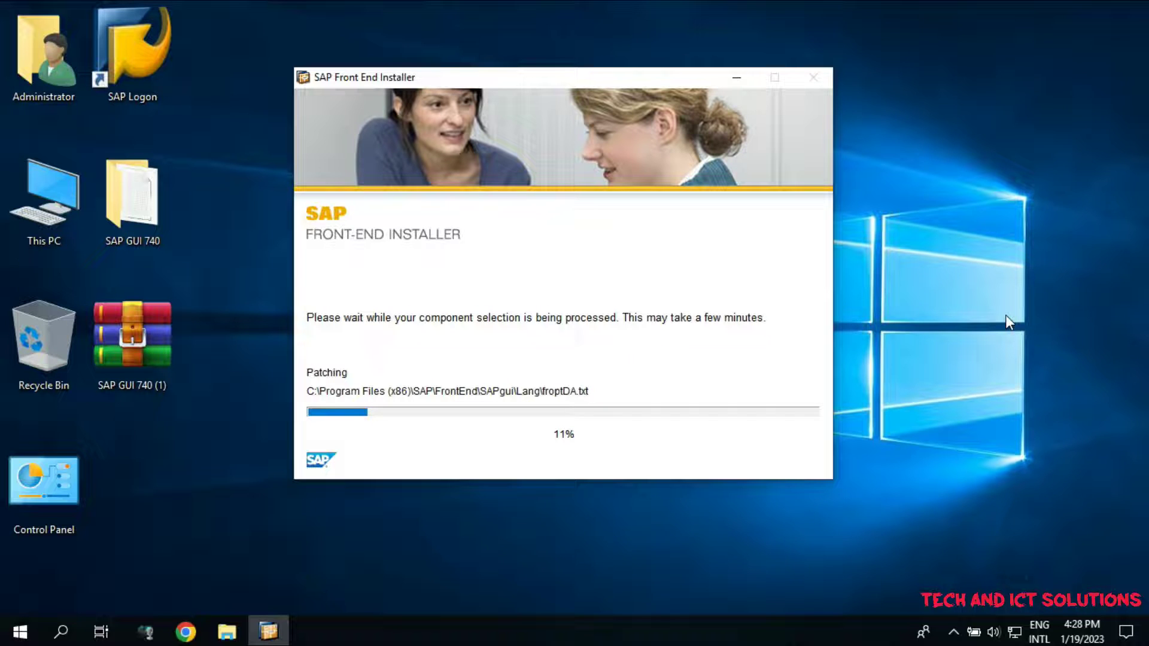
click(942, 324)
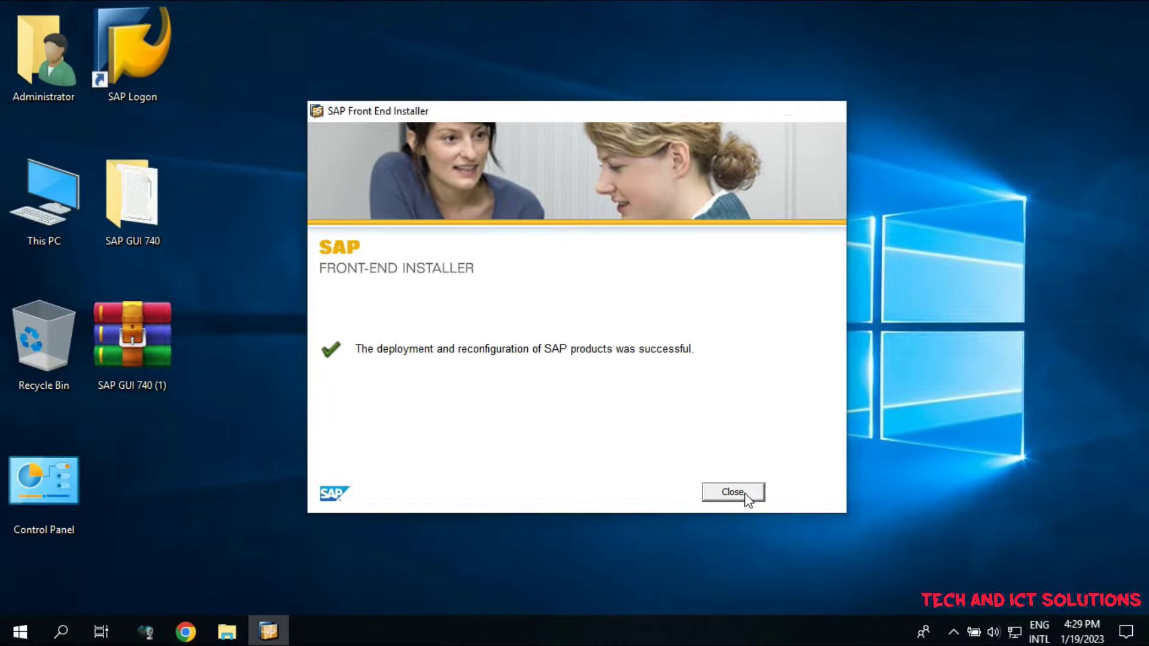
click(733, 493)
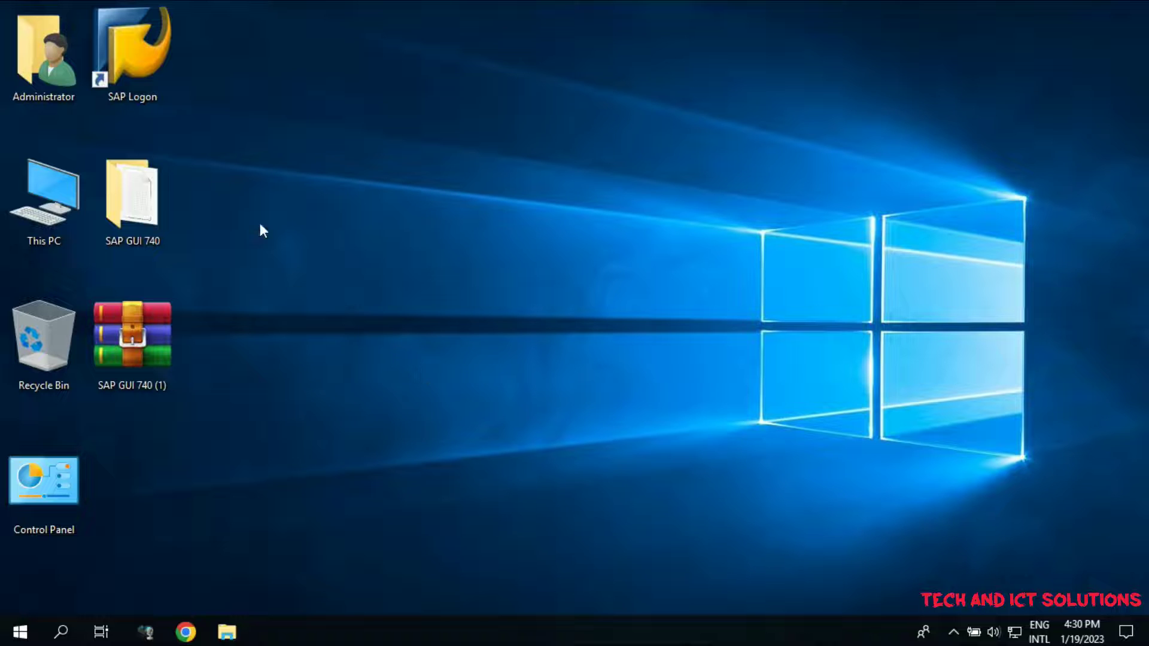
Launch SAP Logon from the desktop, maximize and restore it, then widen the window
double_click(128, 45)
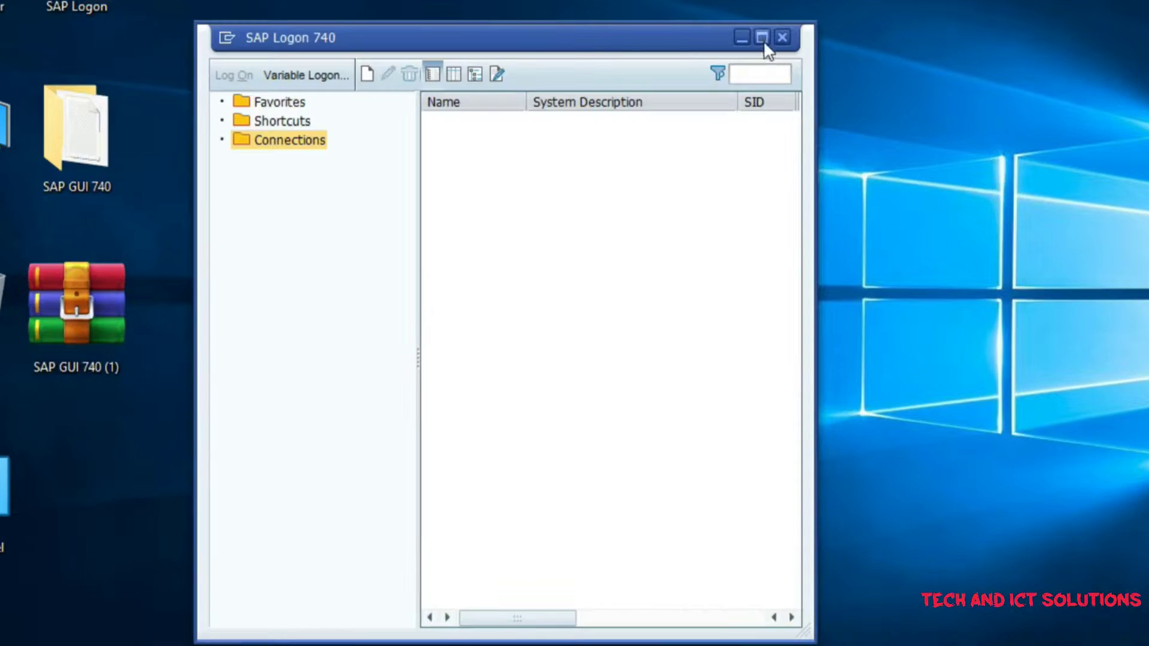
click(681, 121)
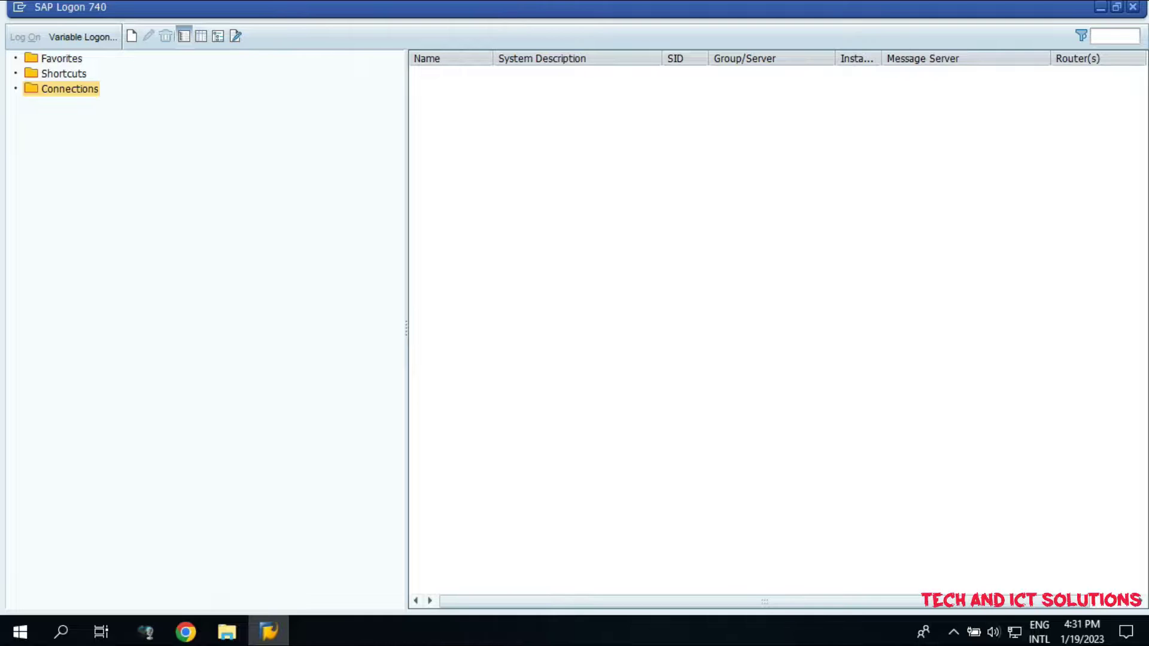
click(1116, 8)
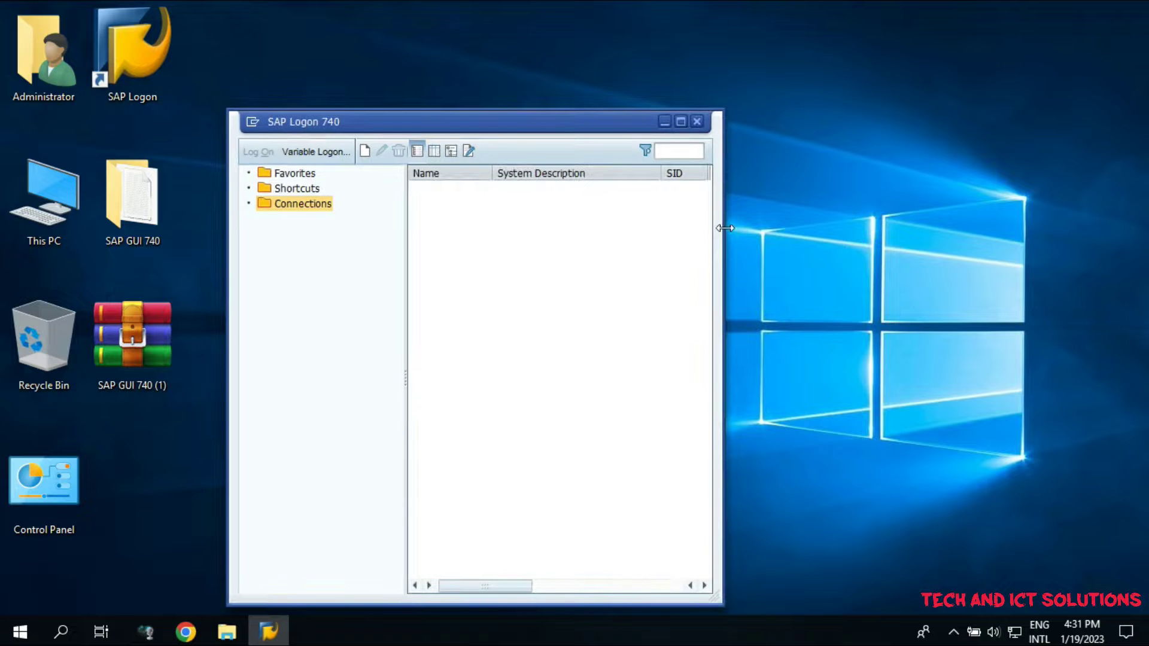
drag(725, 228, 924, 228)
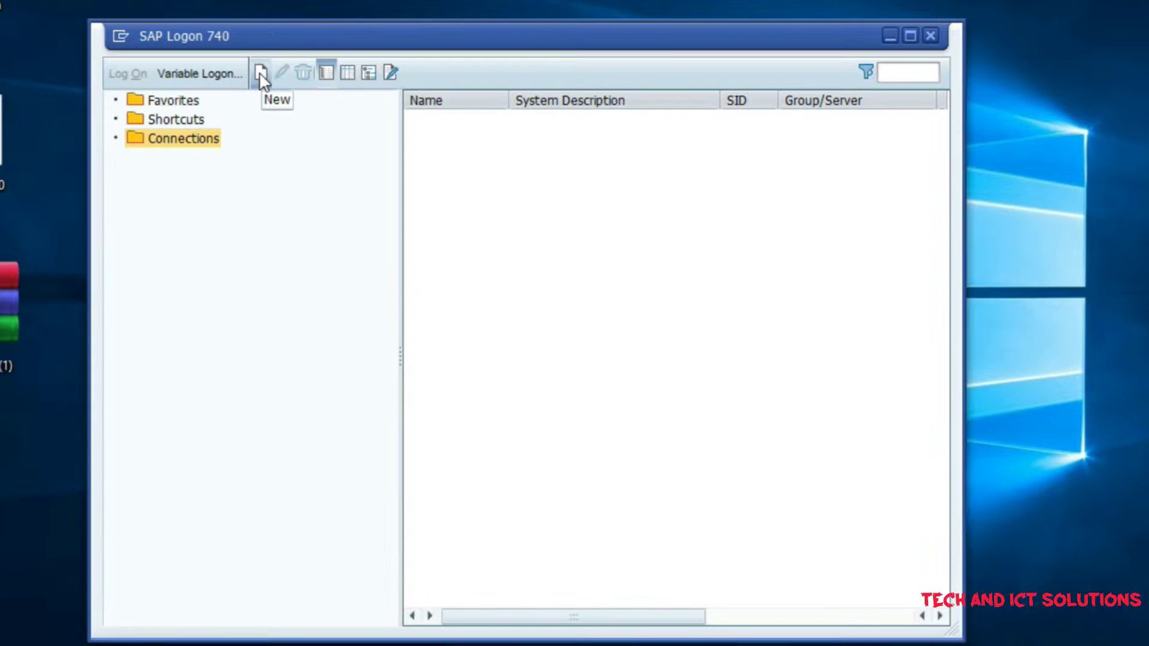
Create connection DHP [MM] using Group/Server Selection, message server 10.4.100.51 and group MM
click(365, 151)
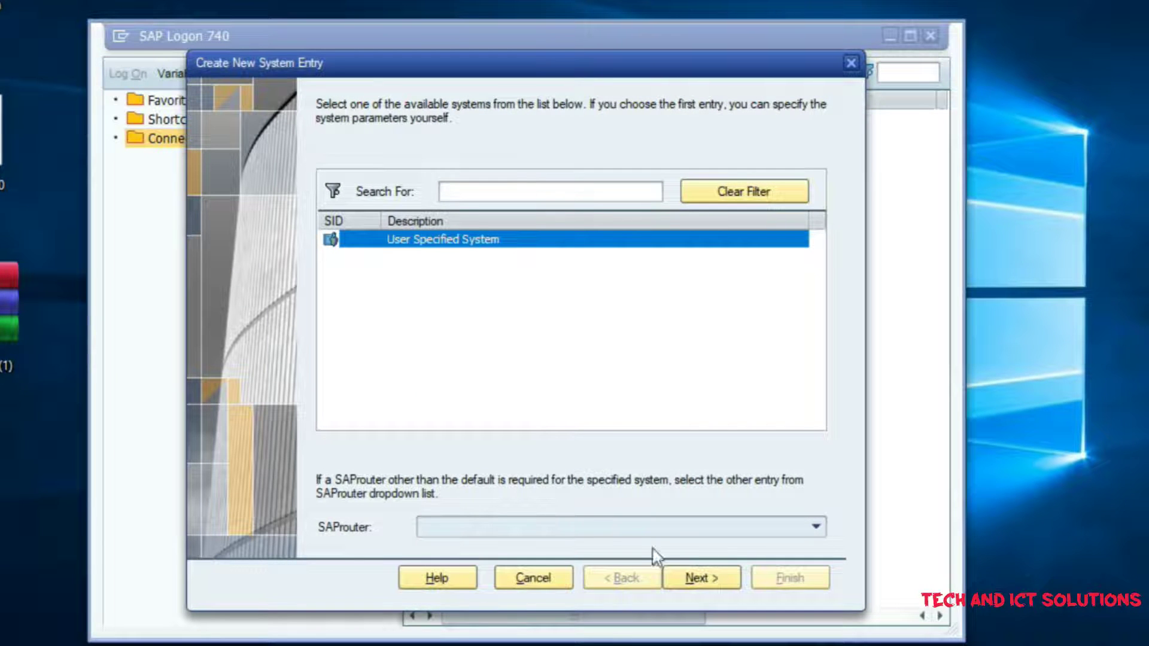
click(706, 576)
click(635, 201)
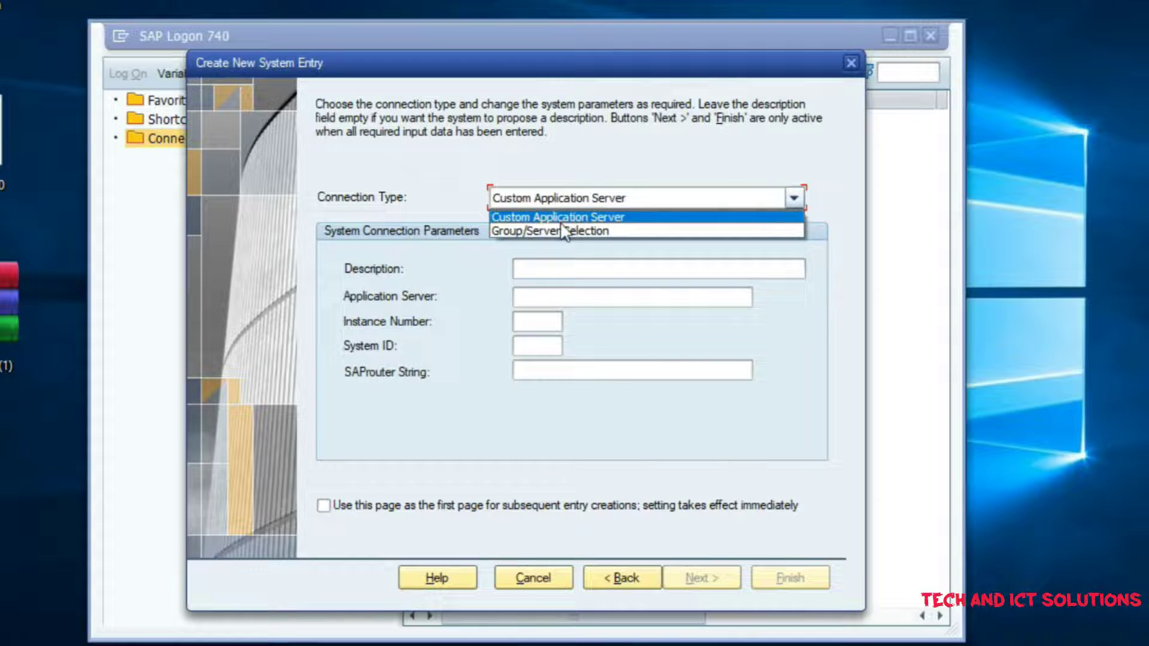
click(540, 228)
click(516, 321)
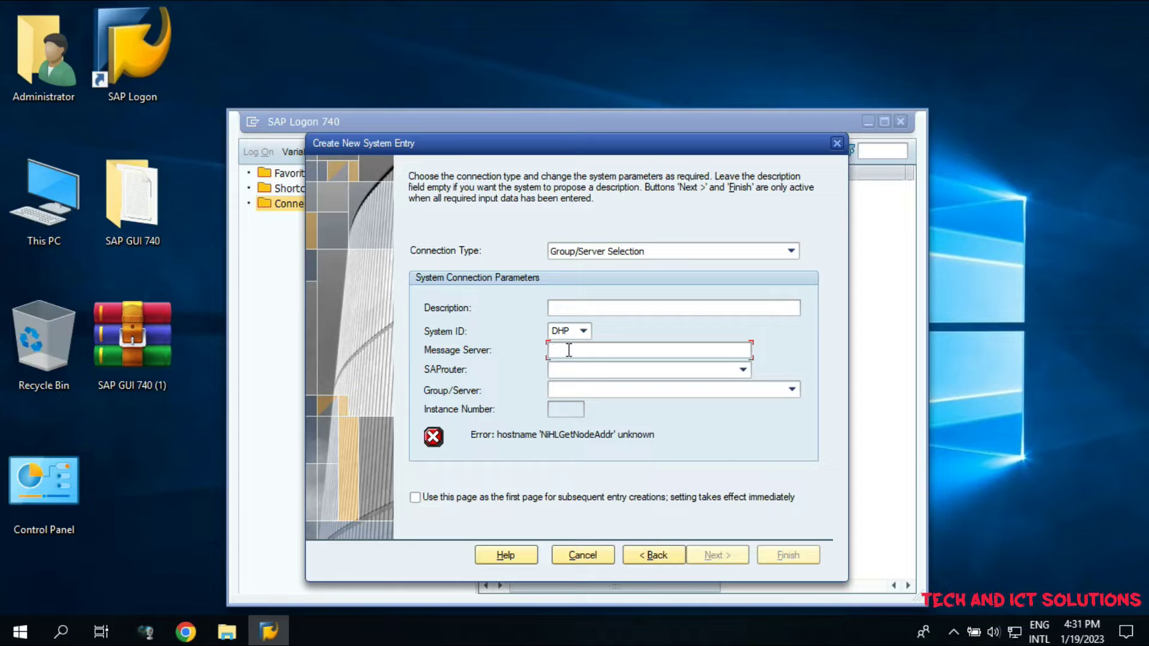
text(10.4.100.51)
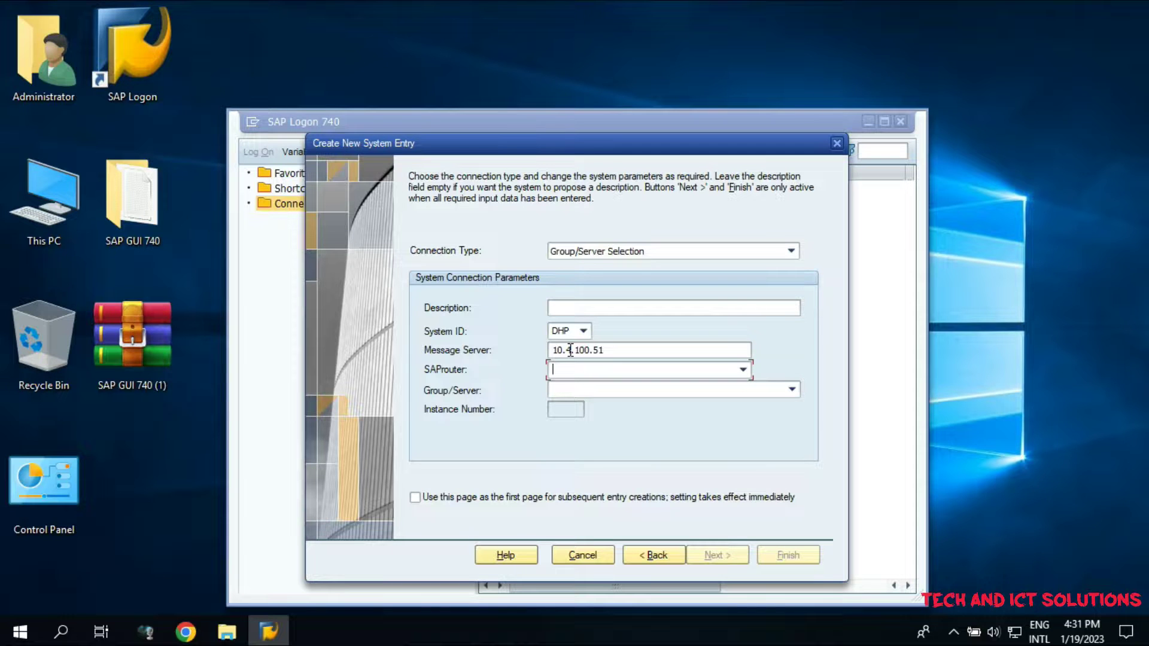
key(Tab)
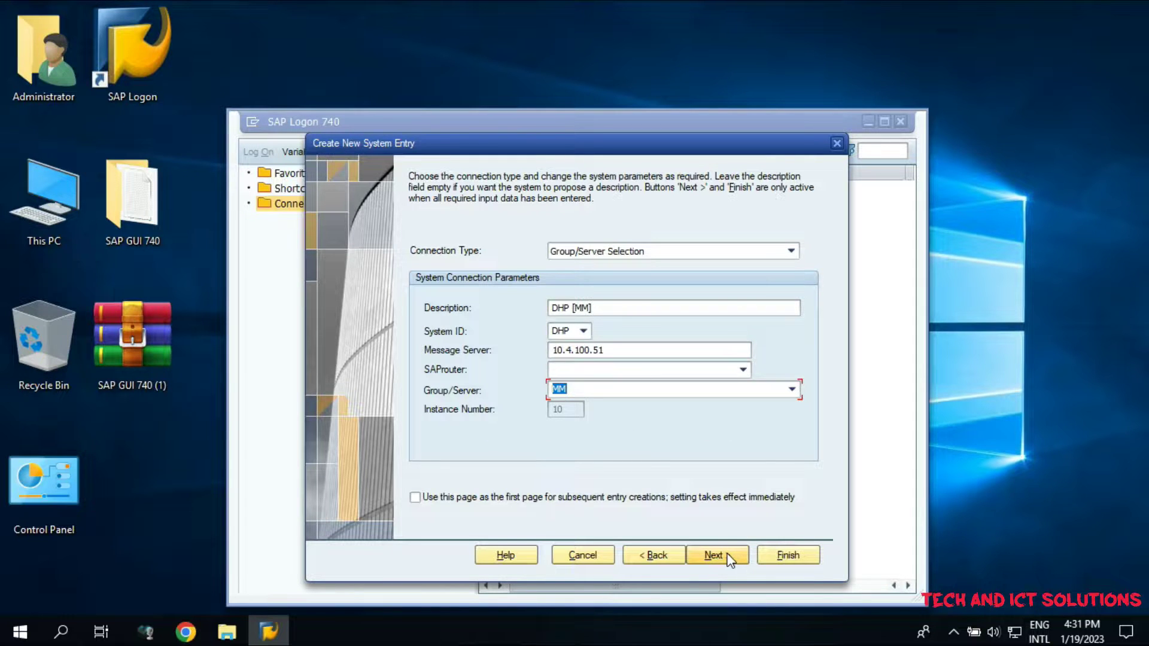
click(715, 555)
click(713, 554)
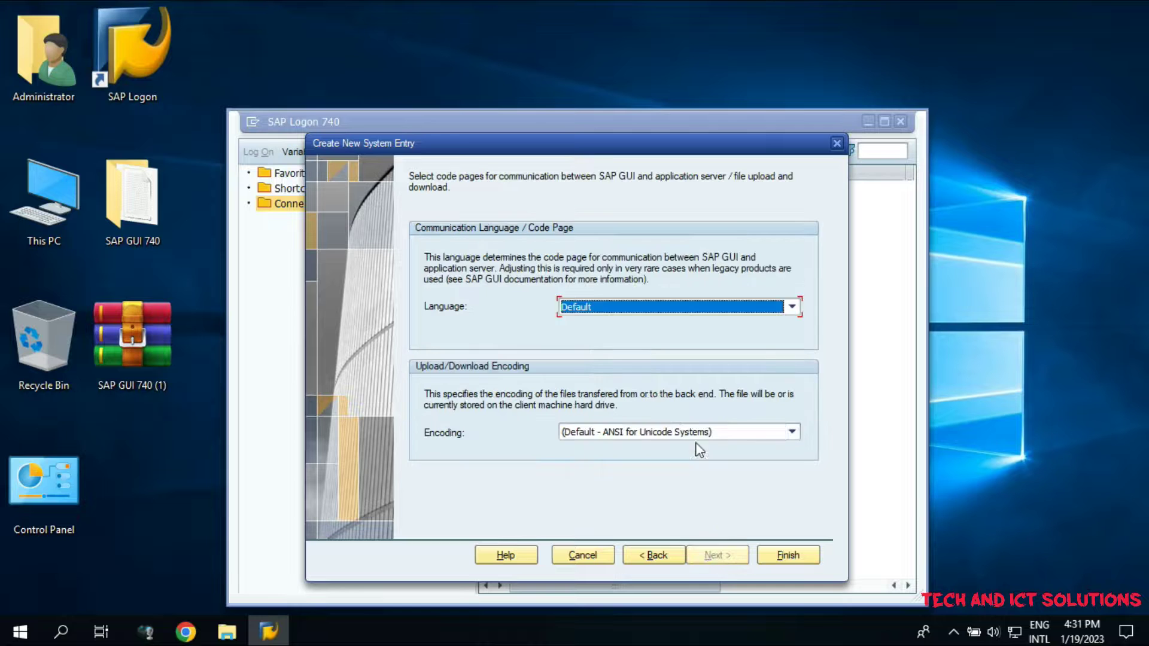
click(794, 555)
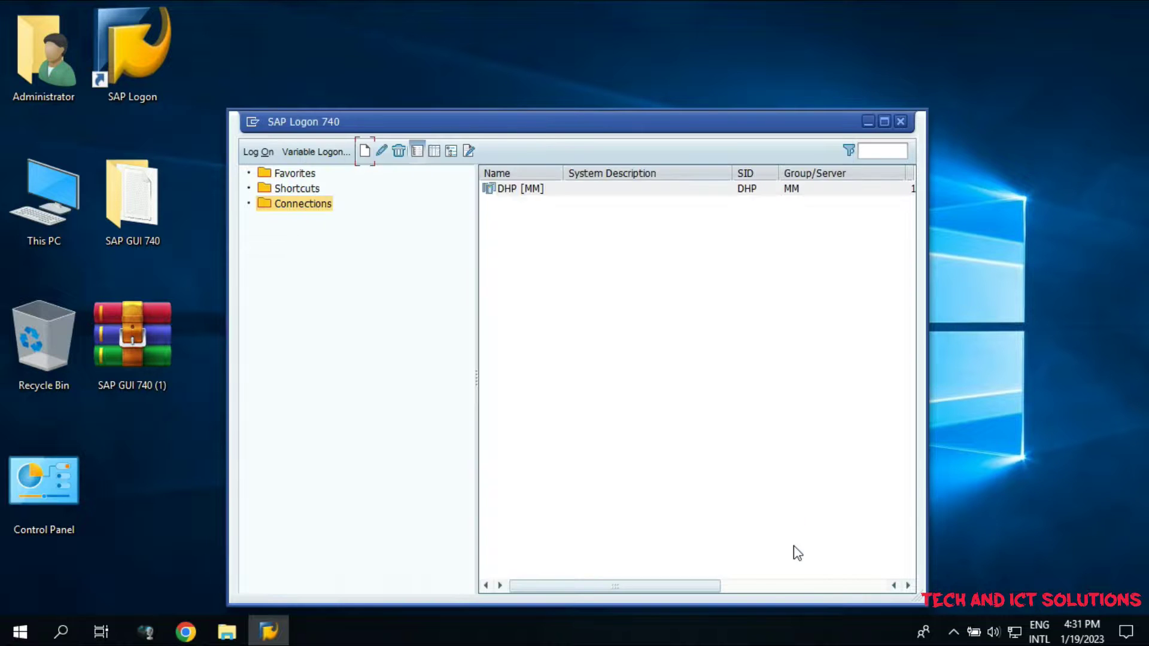
click(703, 368)
click(888, 120)
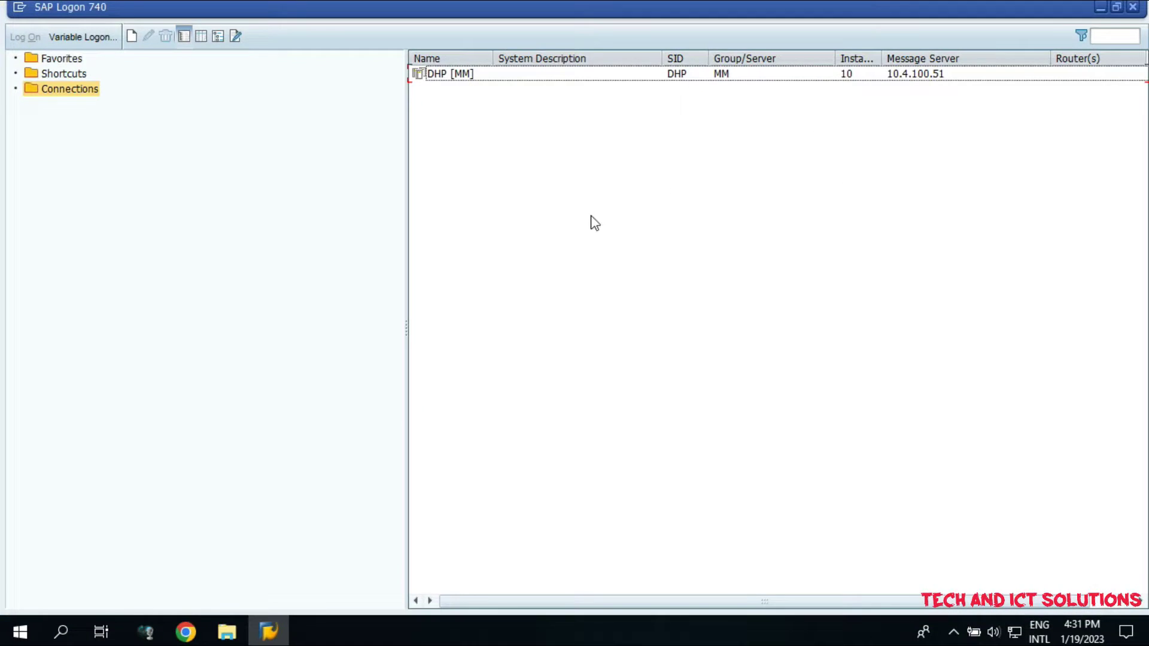
click(442, 71)
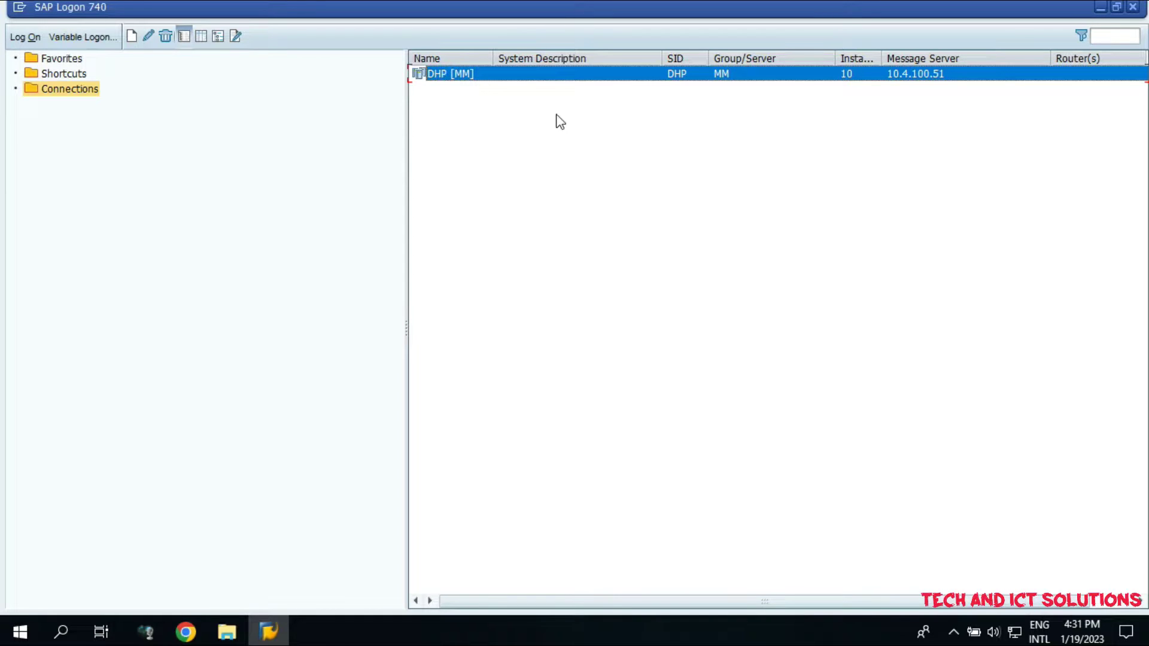
double_click(486, 80)
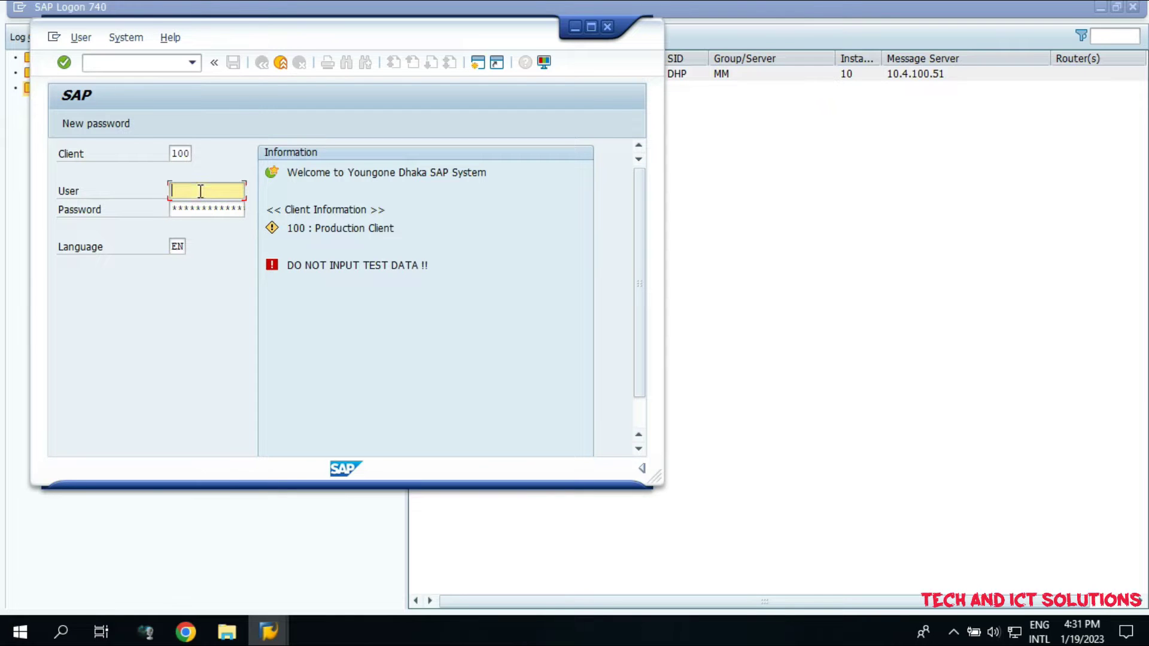
click(607, 27)
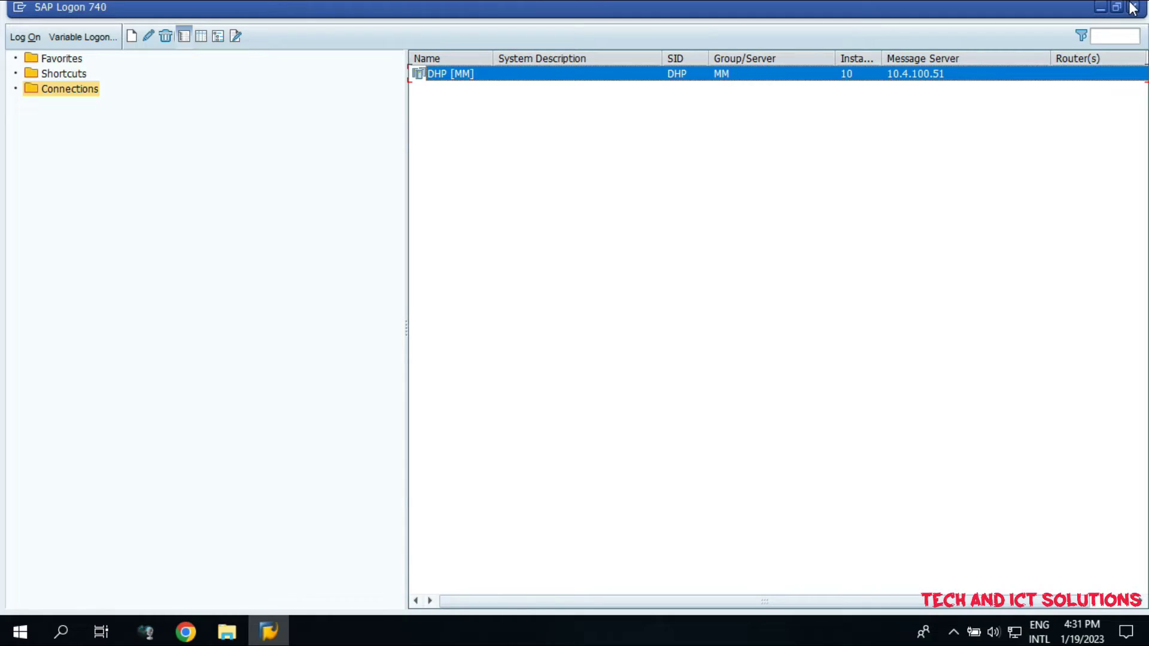